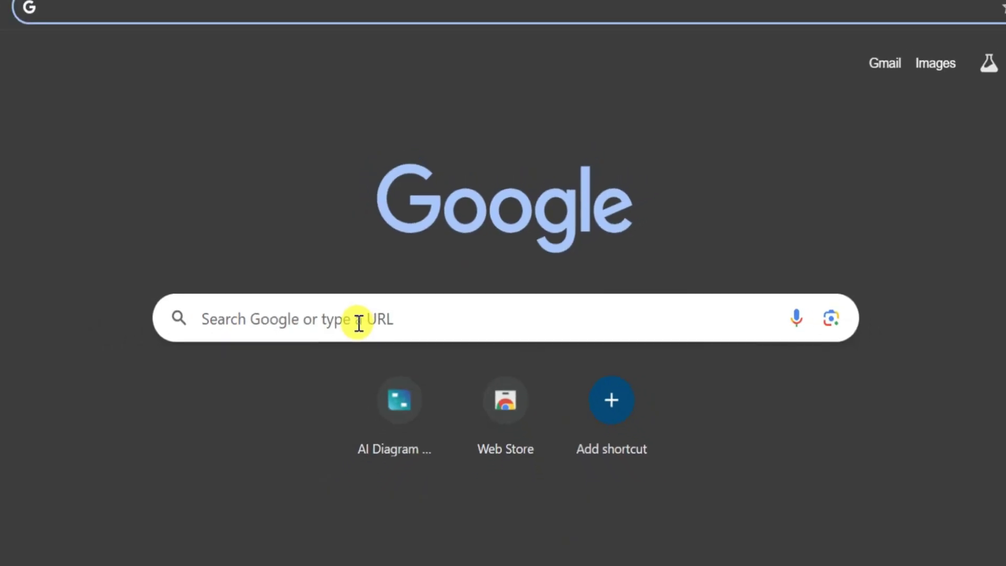
type("ai dia")
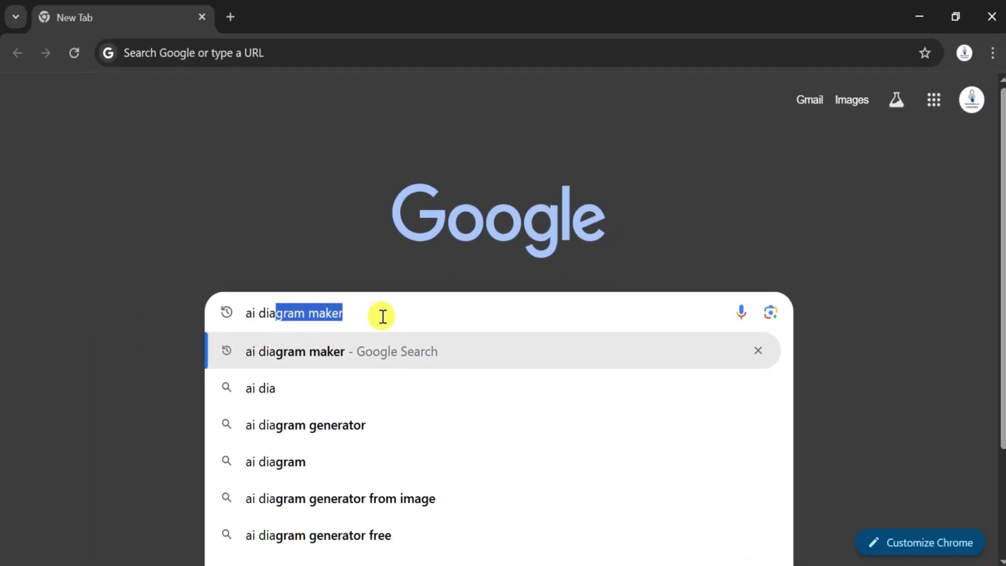
type("gram maker")
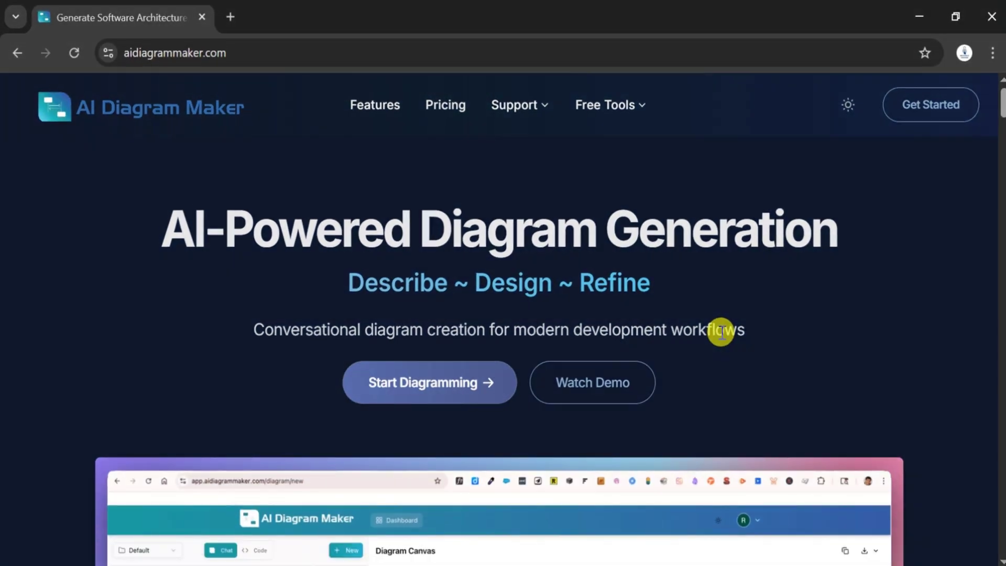
scroll(449, 239, "down", 10)
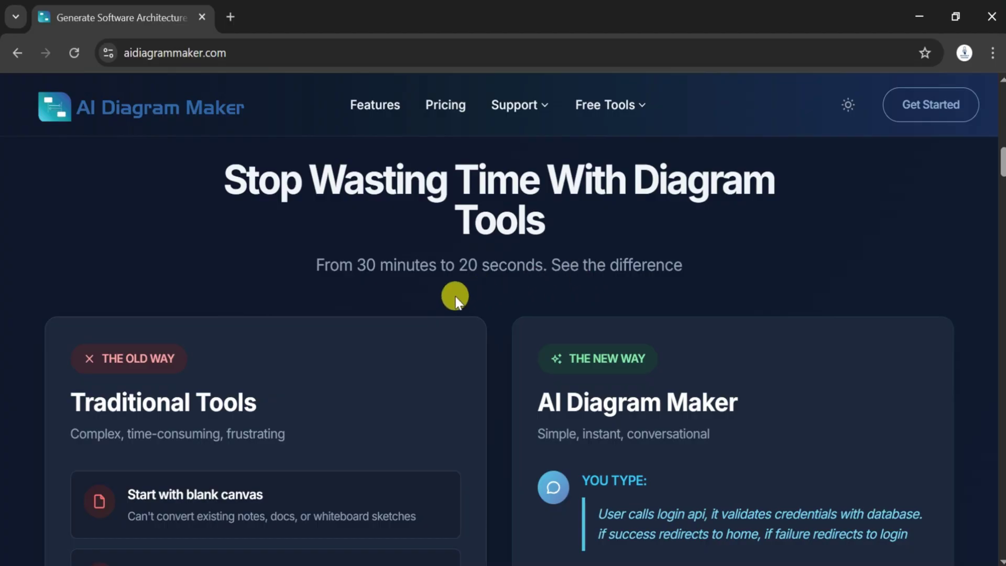
scroll(99, 307, "down", 2)
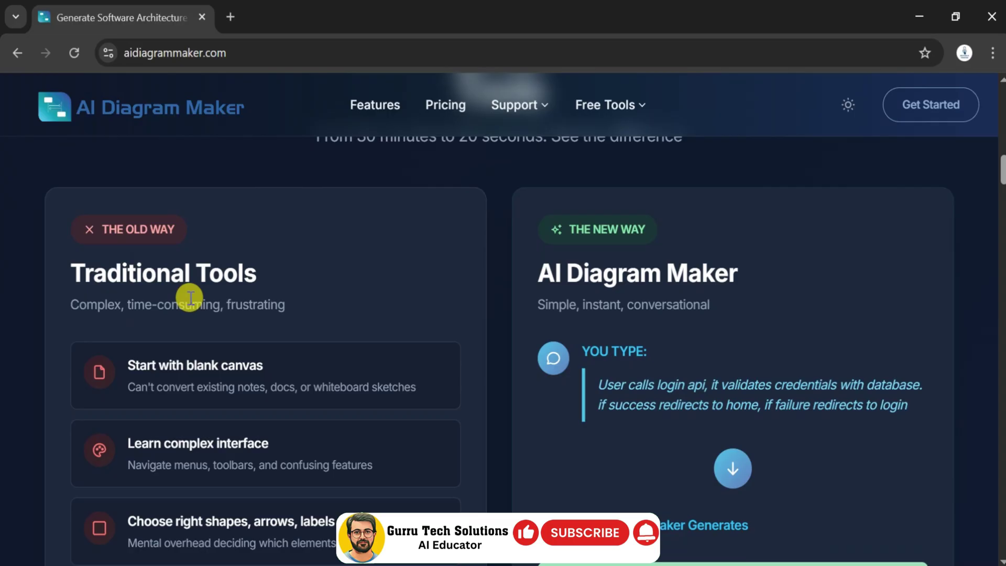
scroll(202, 298, "down", 1)
scroll(201, 297, "down", 1)
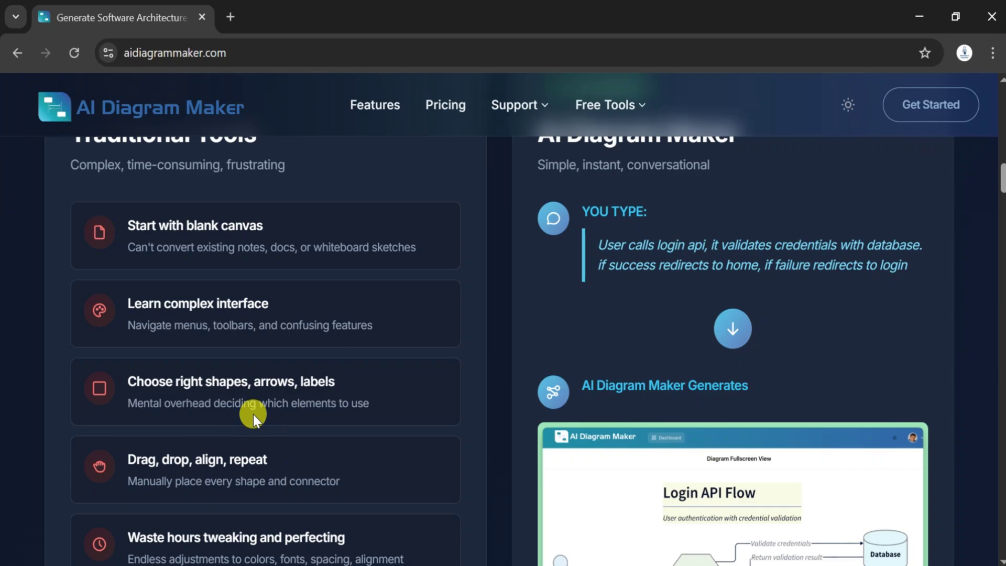
scroll(254, 413, "down", 2)
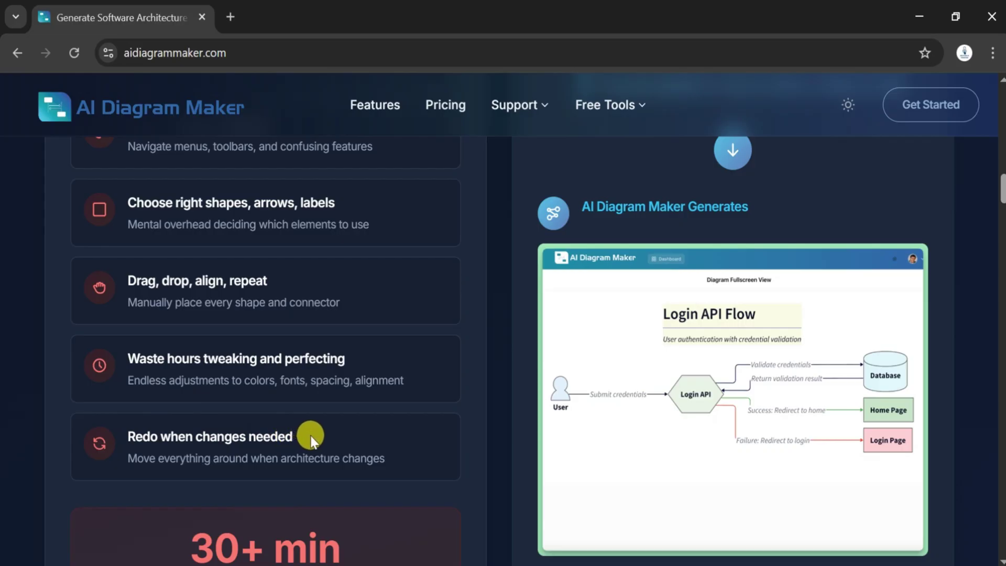
scroll(310, 428, "down", 2)
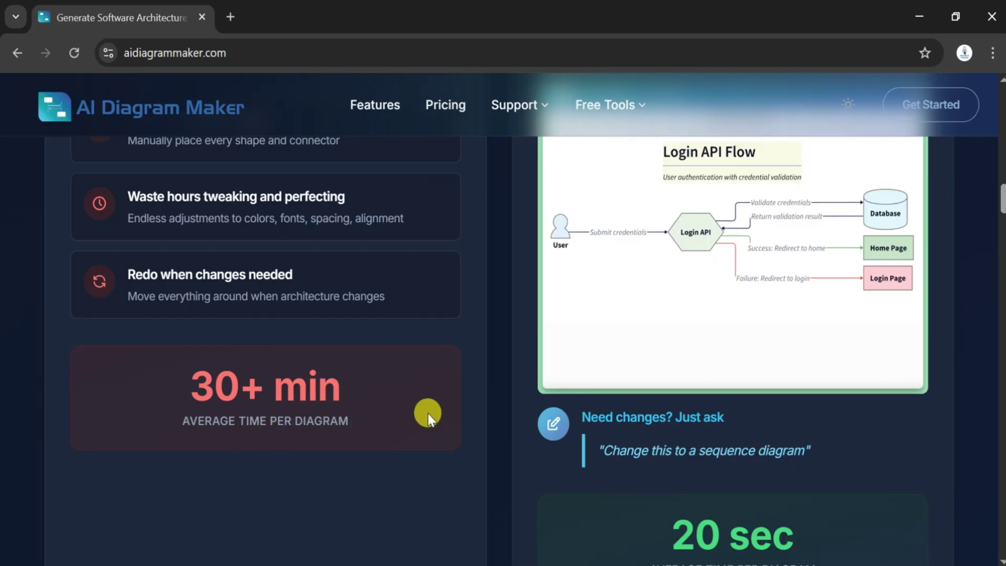
scroll(427, 416, "up", 6)
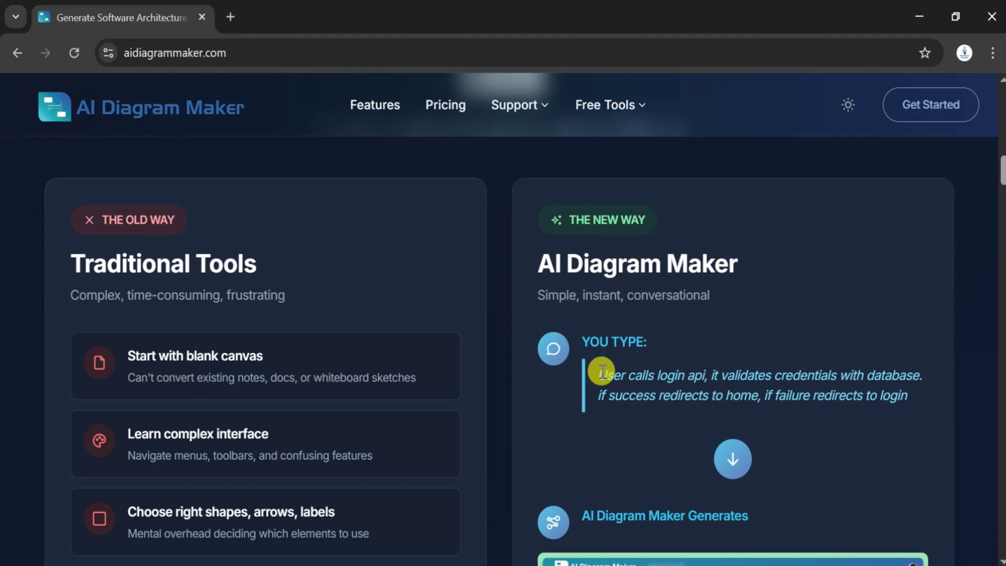
scroll(761, 401, "down", 2)
scroll(723, 341, "down", 2)
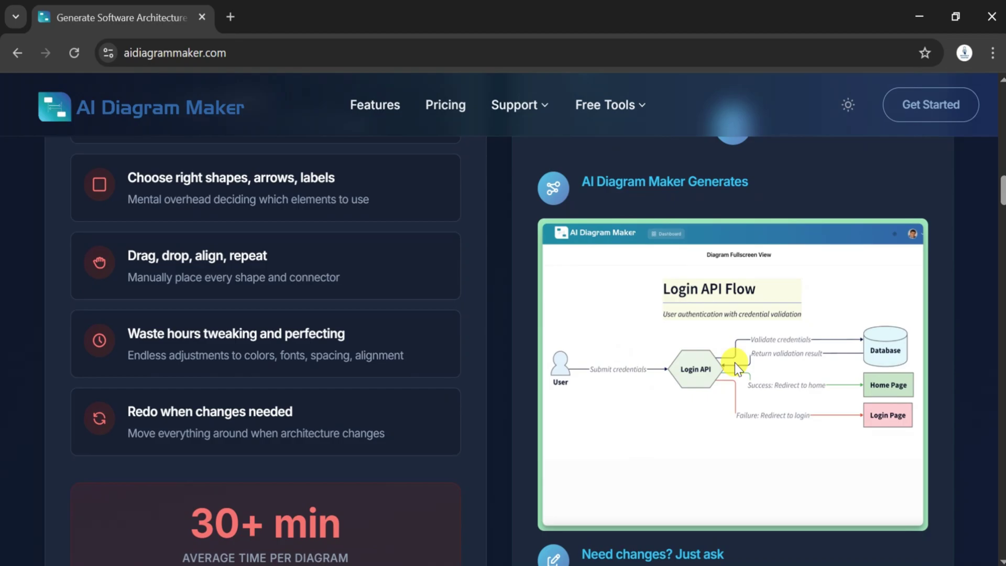
scroll(735, 362, "down", 2)
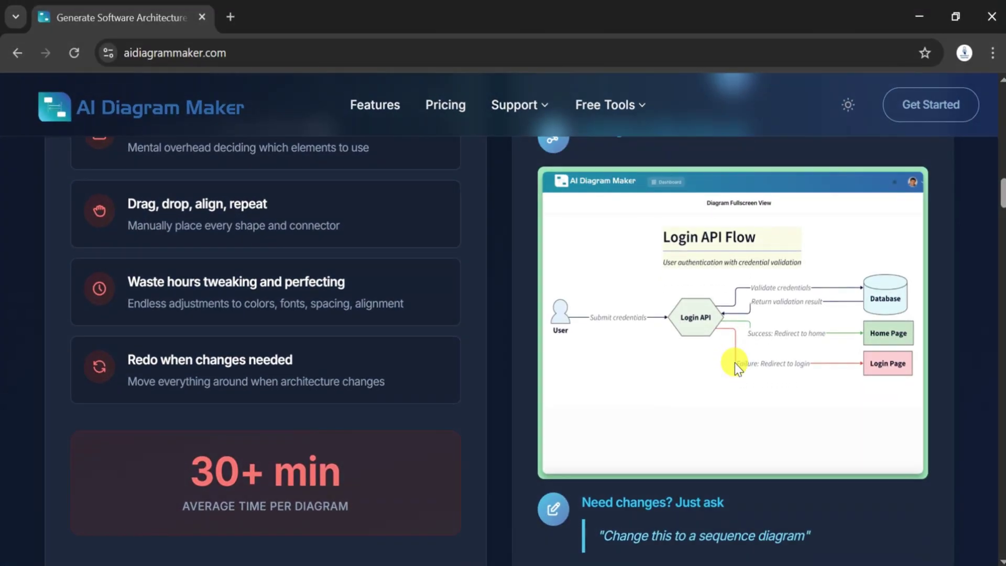
scroll(735, 363, "down", 1)
scroll(735, 362, "down", 2)
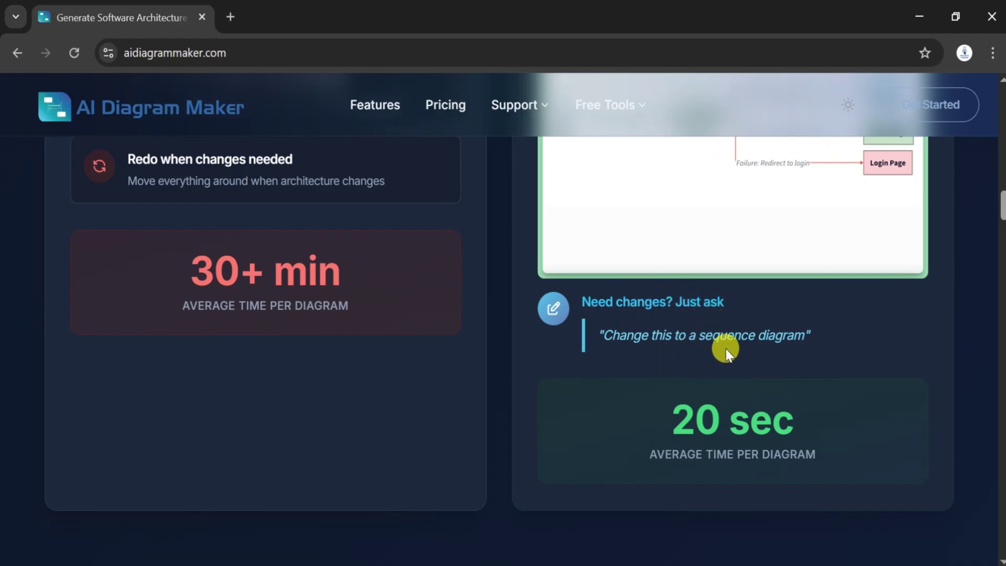
scroll(689, 422, "down", 5)
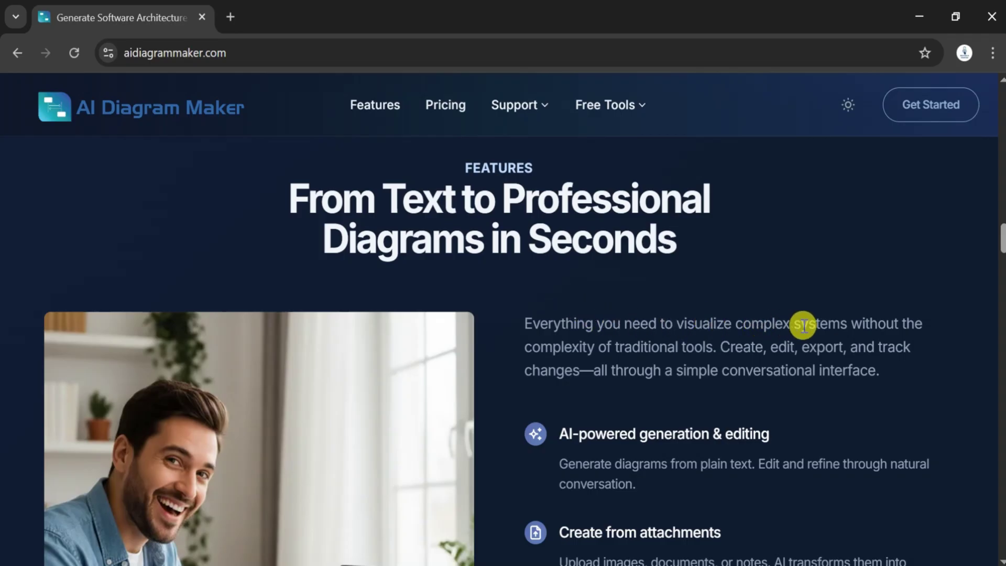
scroll(573, 348, "down", 2)
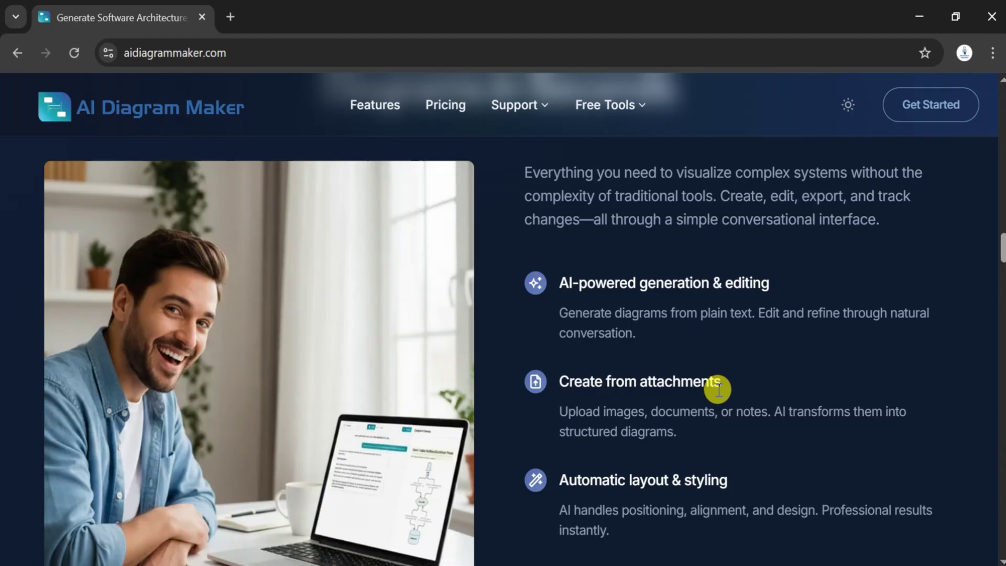
scroll(715, 389, "down", 2)
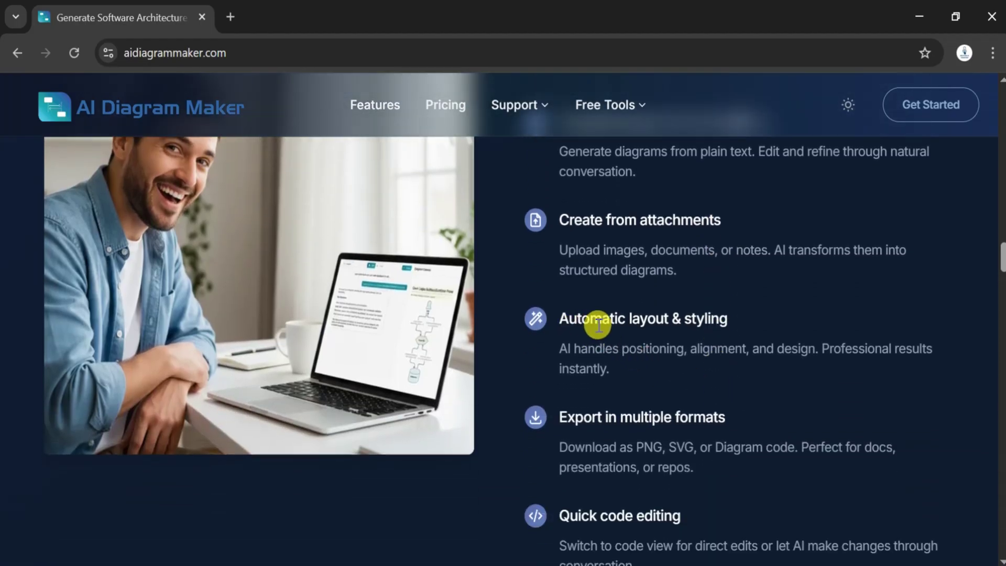
scroll(637, 323, "down", 3)
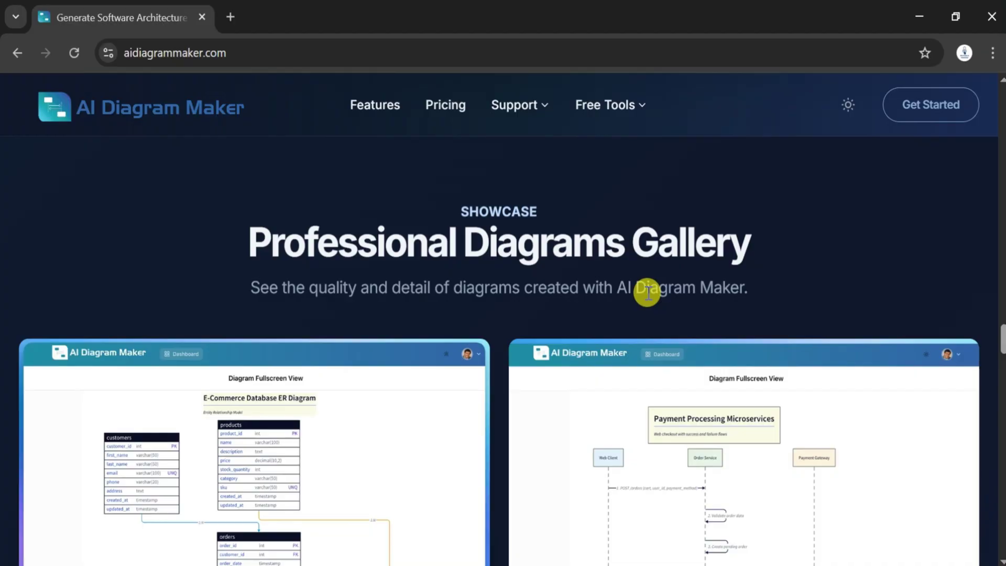
scroll(648, 294, "down", 2)
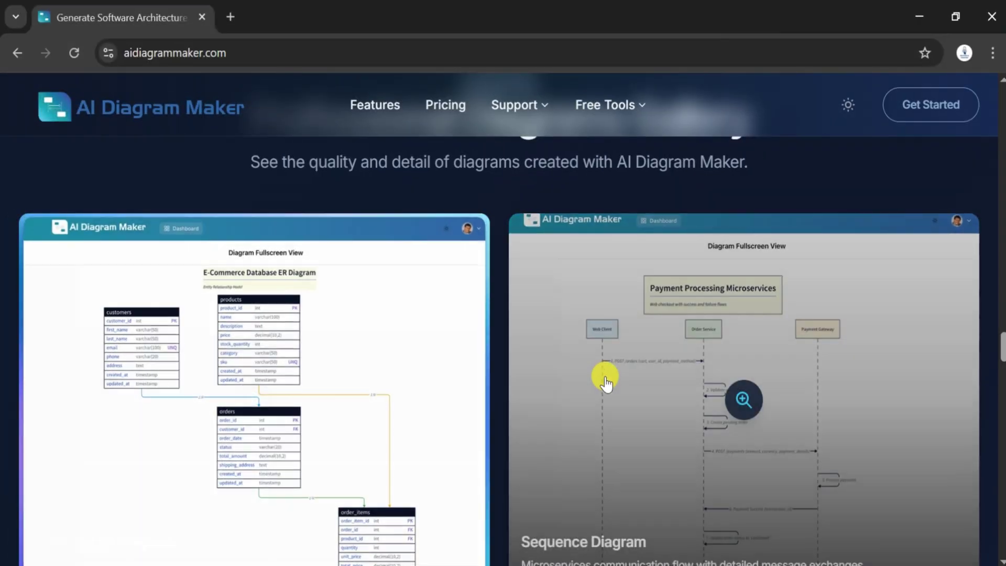
scroll(606, 382, "down", 3)
scroll(605, 376, "down", 1)
scroll(606, 377, "down", 1)
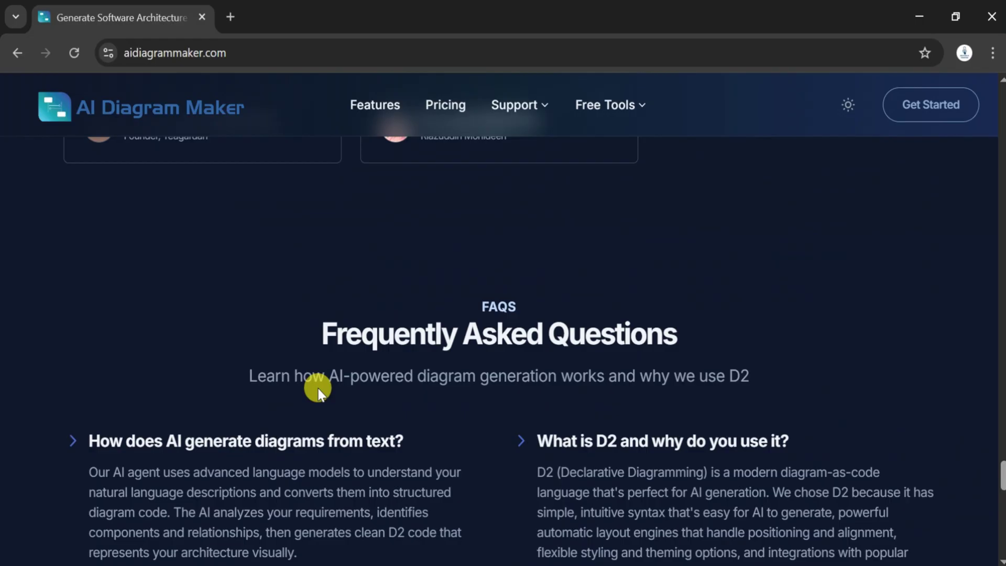
scroll(403, 410, "down", 2)
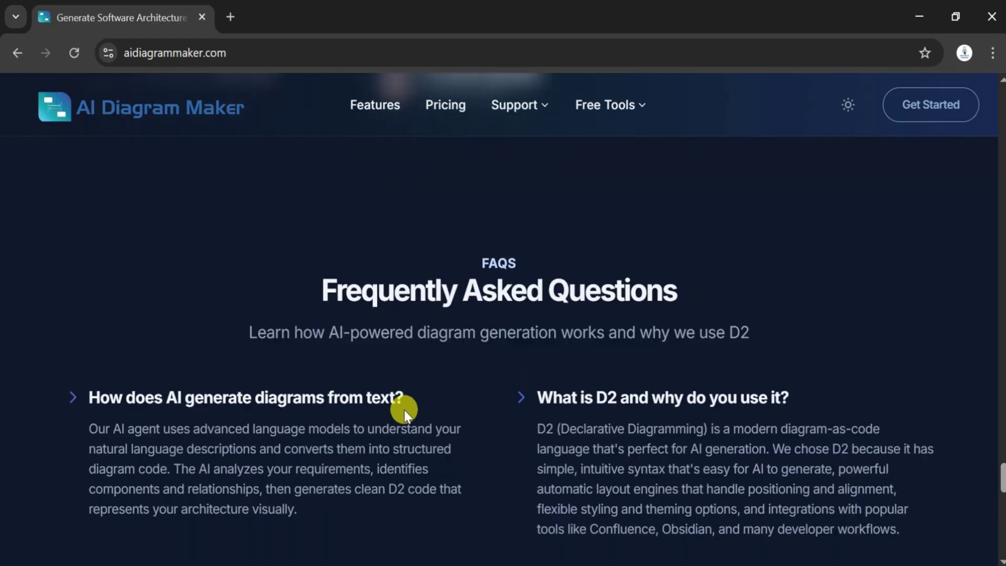
scroll(404, 409, "down", 1)
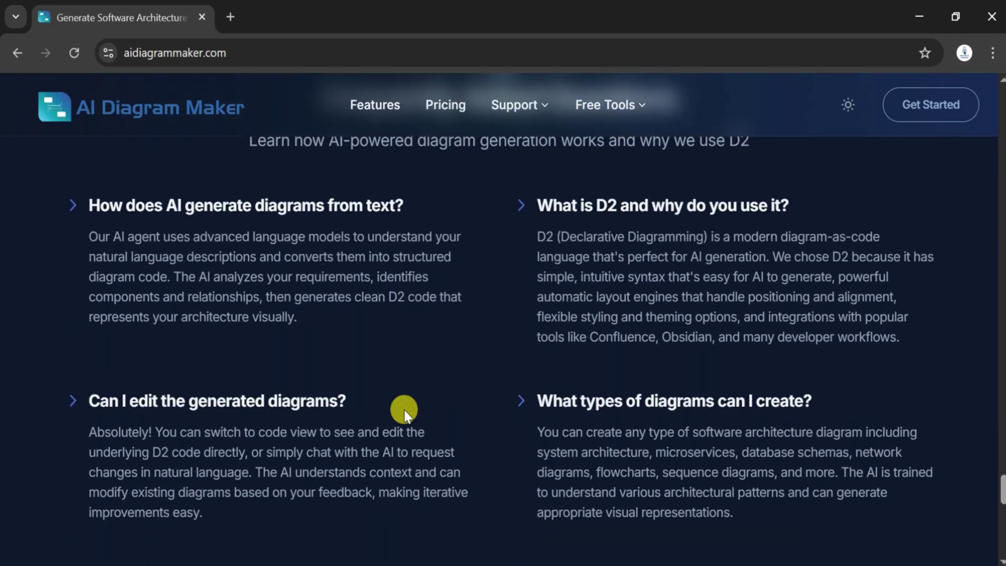
scroll(404, 409, "down", 3)
scroll(589, 310, "up", 2)
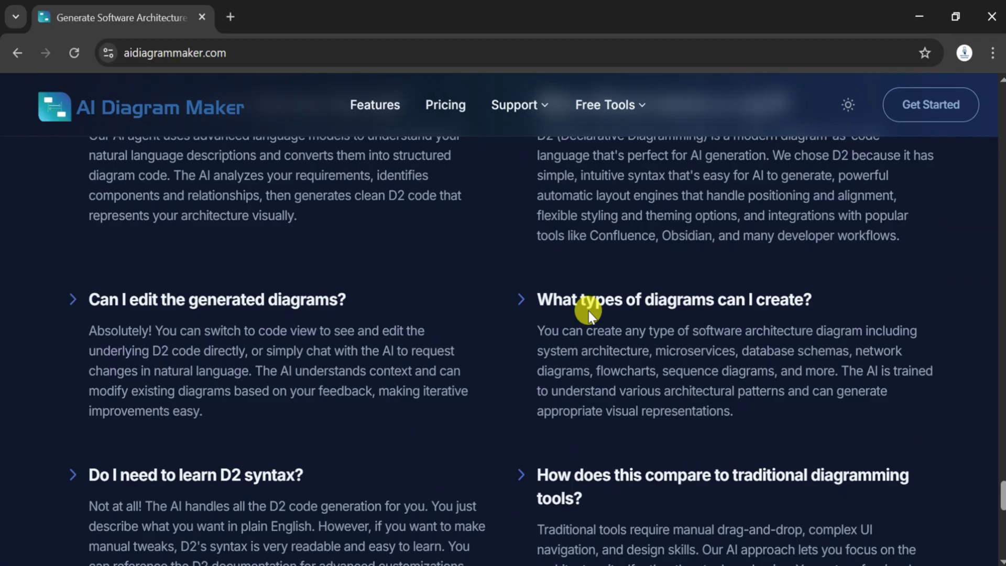
scroll(589, 310, "up", 15)
scroll(551, 337, "up", 5)
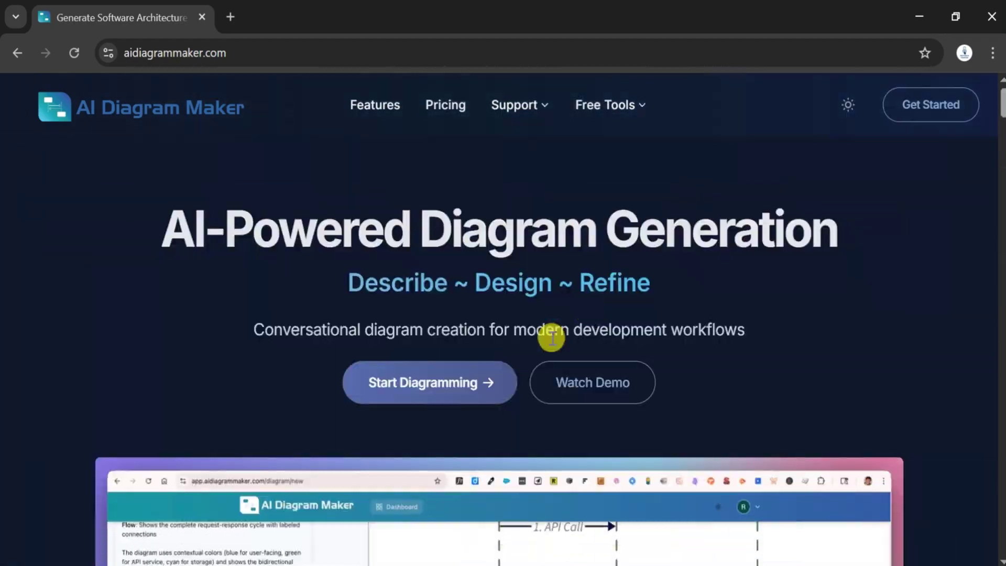
Start diagramming and sign in with Google to reach a new empty diagram.
left_click(445, 387)
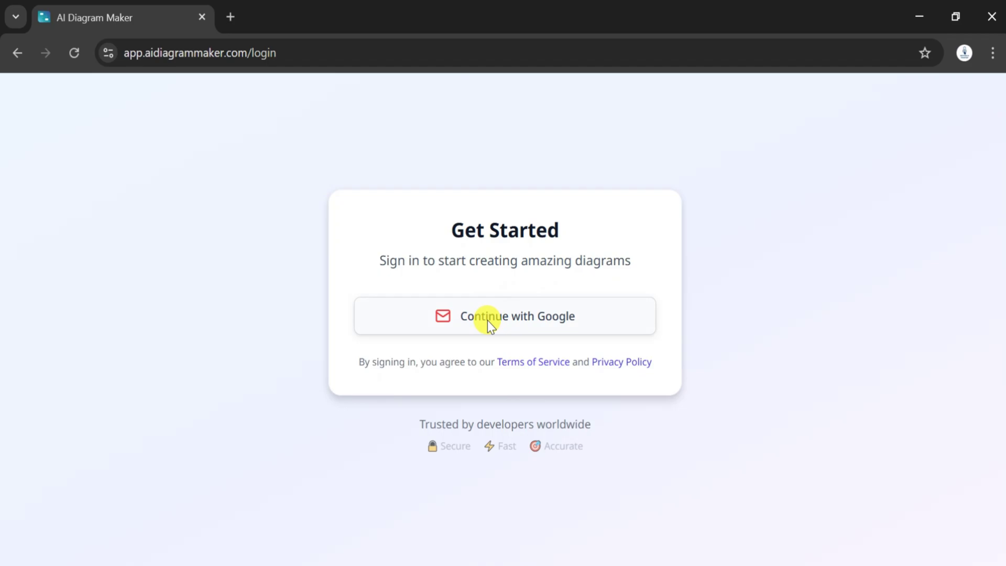
left_click(487, 321)
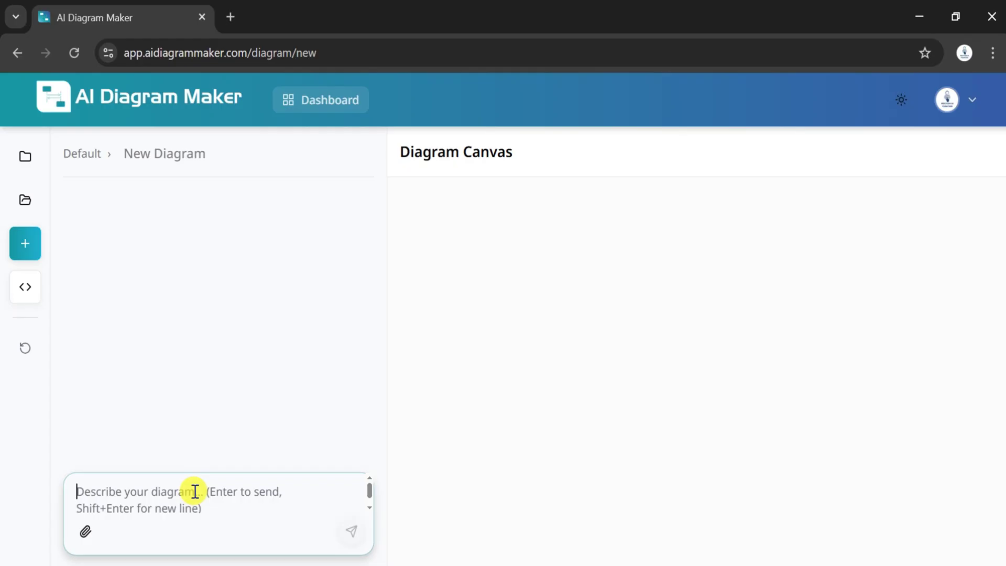
Submit the pasted online retail store ER diagram prompt and zoom out to view the result.
type("Create an ER diagram for an online retail store: entities Customer, Order, Product, OrderItem, Payment. Illustrate that a Customer can place many Orders, Order has many OrderItems, OrderItem relates to one Product, Payment links to one Order.")
scroll(150, 449, "up", 2)
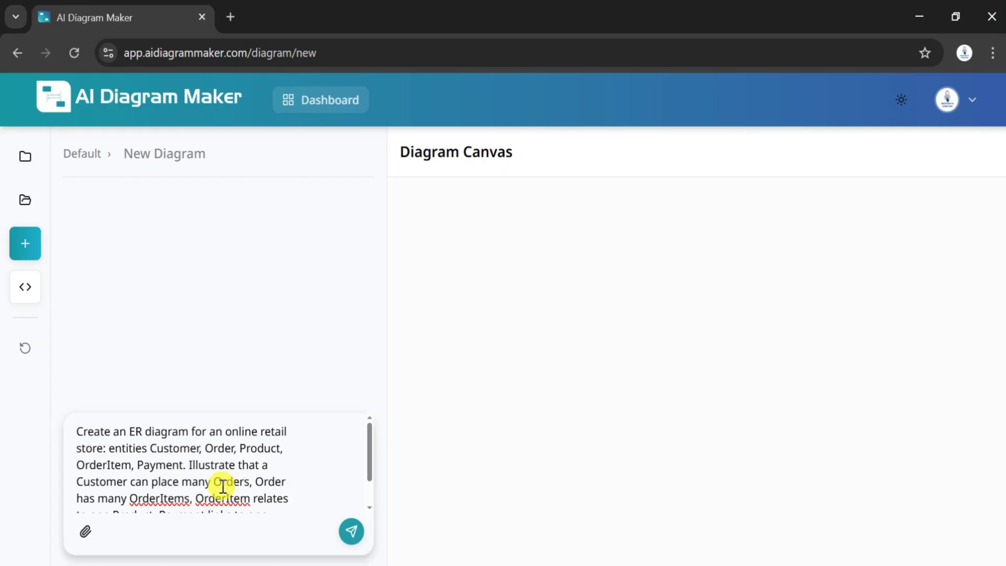
scroll(254, 482, "down", 2)
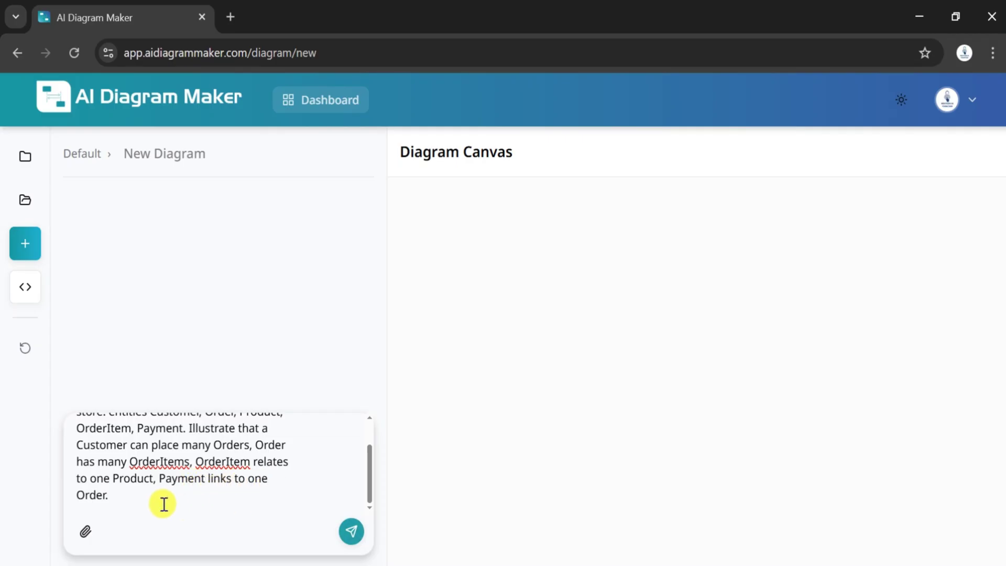
left_click(351, 531)
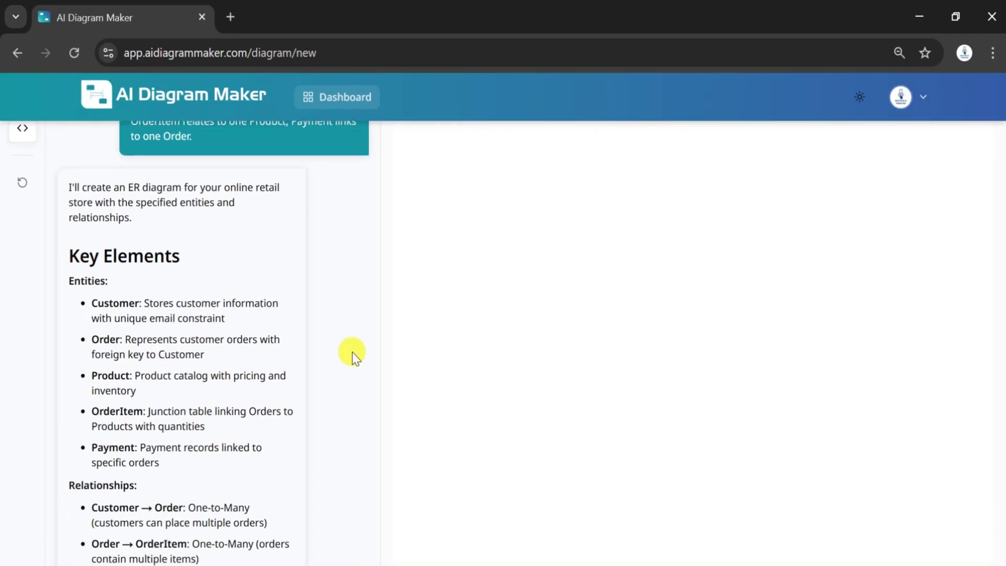
key("ctrl+minus")
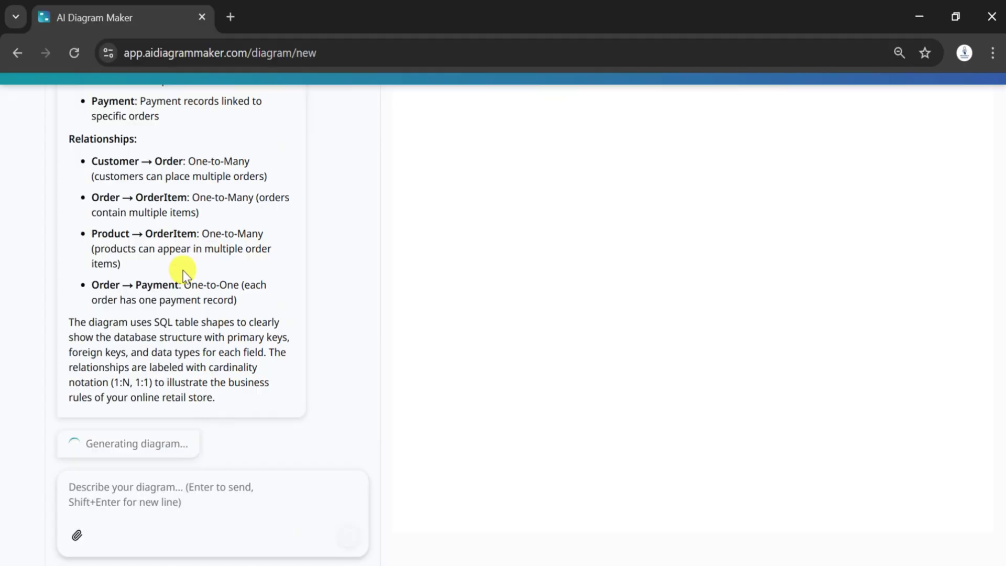
key("ctrl+minus")
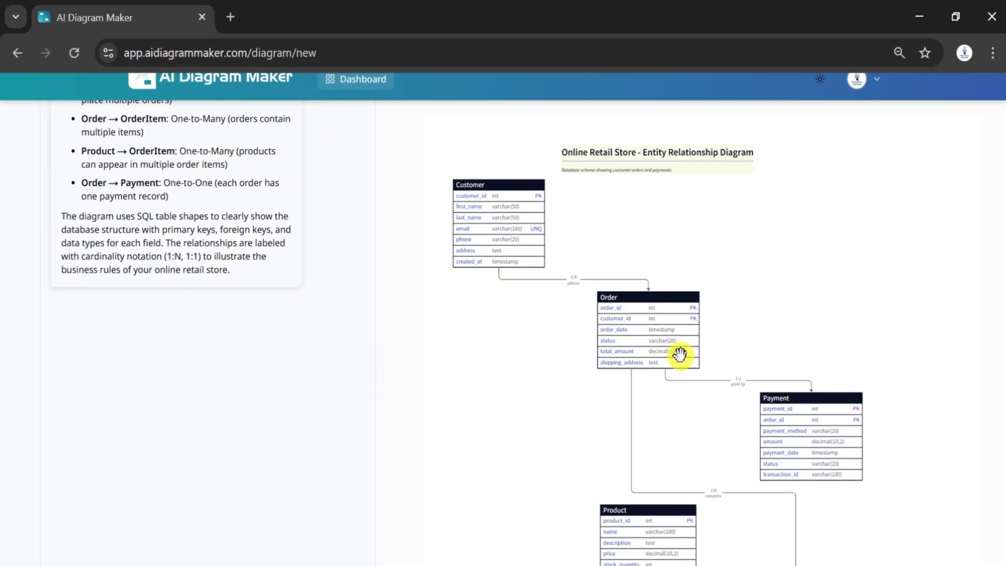
scroll(680, 354, "down", 2)
scroll(679, 354, "down", 1)
scroll(680, 353, "down", 2)
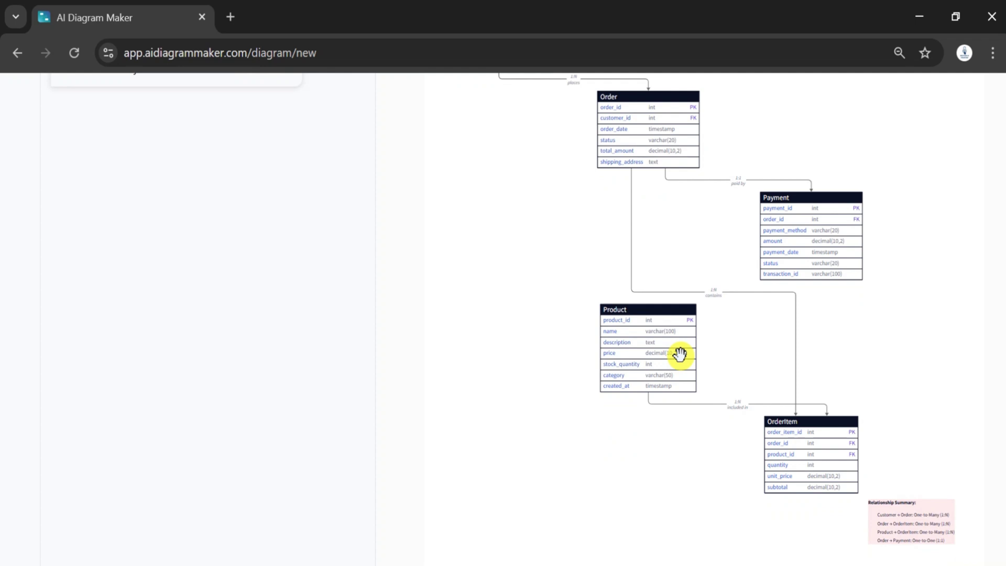
scroll(680, 353, "down", 2)
scroll(679, 354, "down", 1)
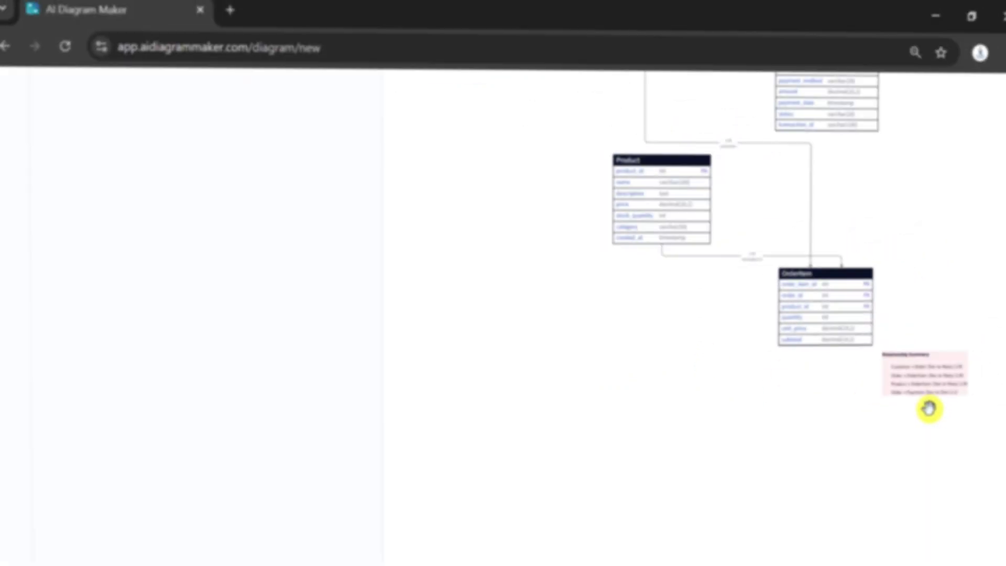
scroll(913, 407, "up", 2)
scroll(913, 407, "up", 1)
scroll(915, 408, "up", 2)
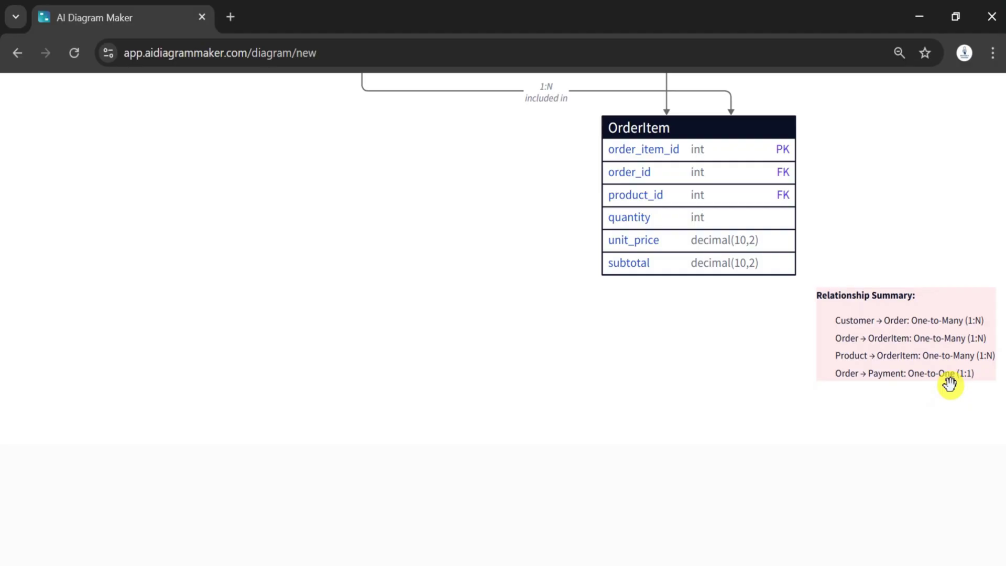
scroll(685, 247, "up", 5)
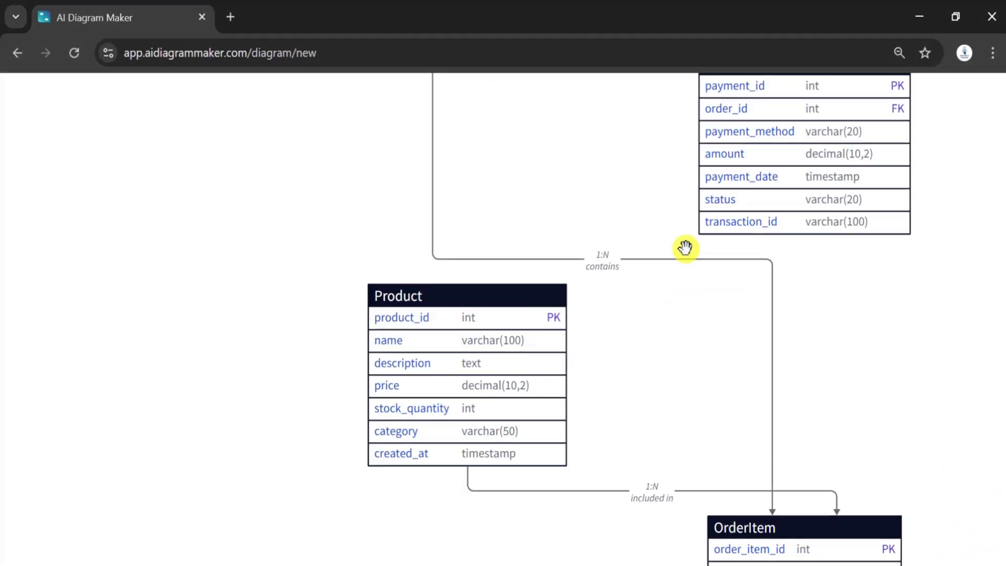
scroll(684, 247, "down", 2)
scroll(684, 247, "up", 3)
scroll(685, 247, "up", 2)
scroll(684, 247, "up", 2)
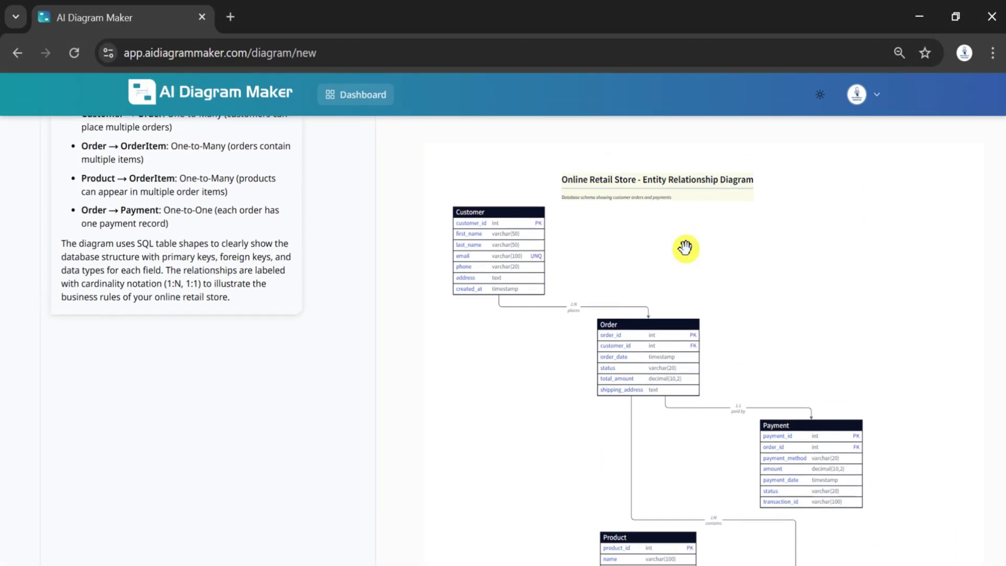
scroll(555, 309, "up", 2)
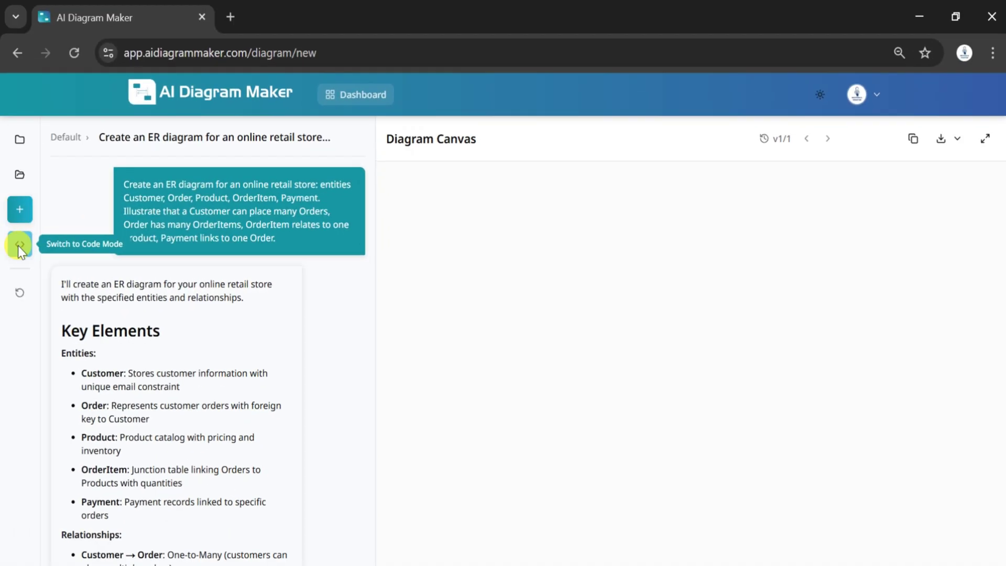
Show the ER diagram's D2 code in the left panel instead of the chat.
left_click(18, 246)
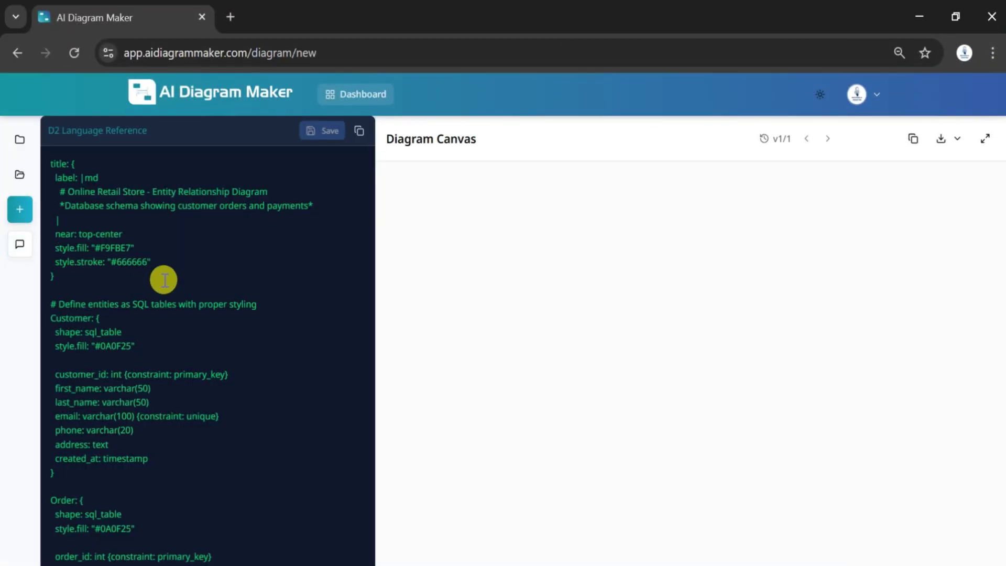
scroll(213, 355, "down", 1)
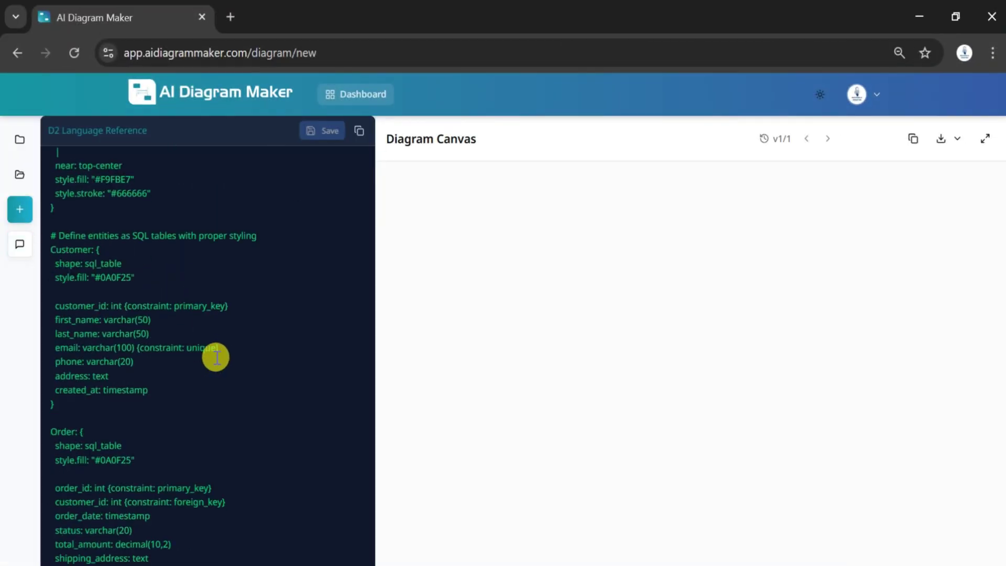
scroll(216, 358, "down", 3)
scroll(216, 358, "down", 3)
scroll(216, 358, "down", 3)
scroll(217, 358, "down", 1)
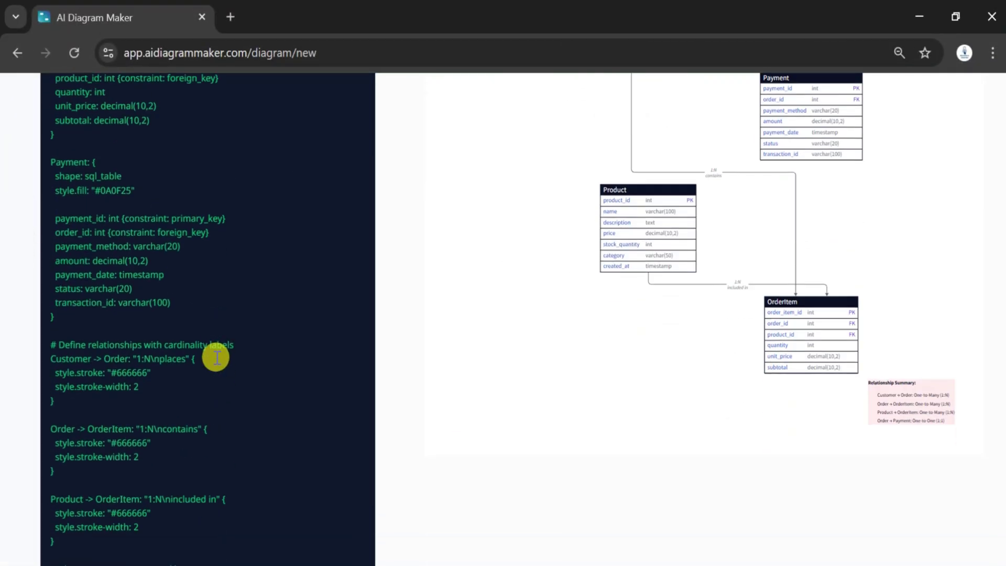
scroll(216, 357, "down", 4)
scroll(216, 358, "up", 2)
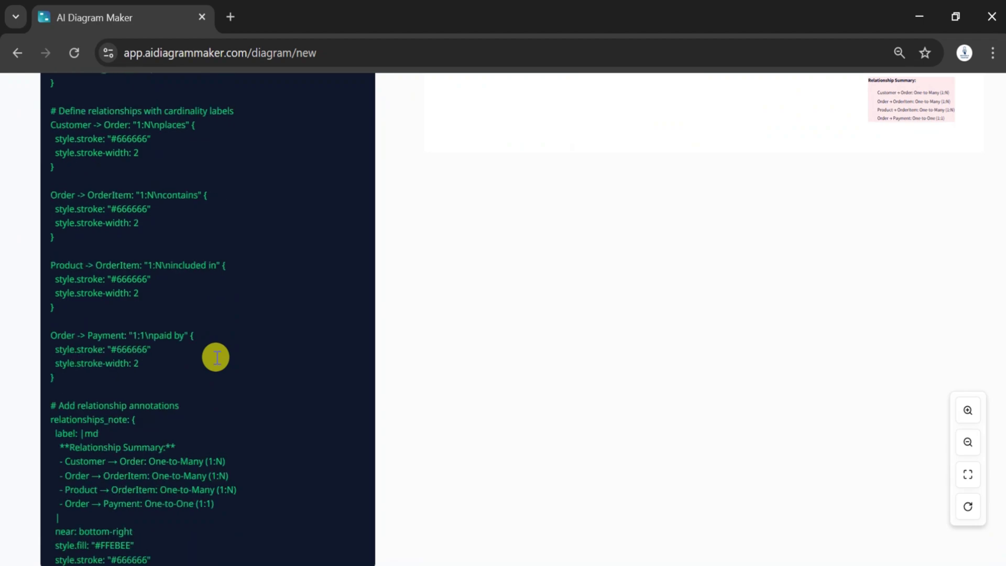
scroll(216, 358, "up", 3)
scroll(216, 358, "up", 3)
scroll(216, 357, "up", 2)
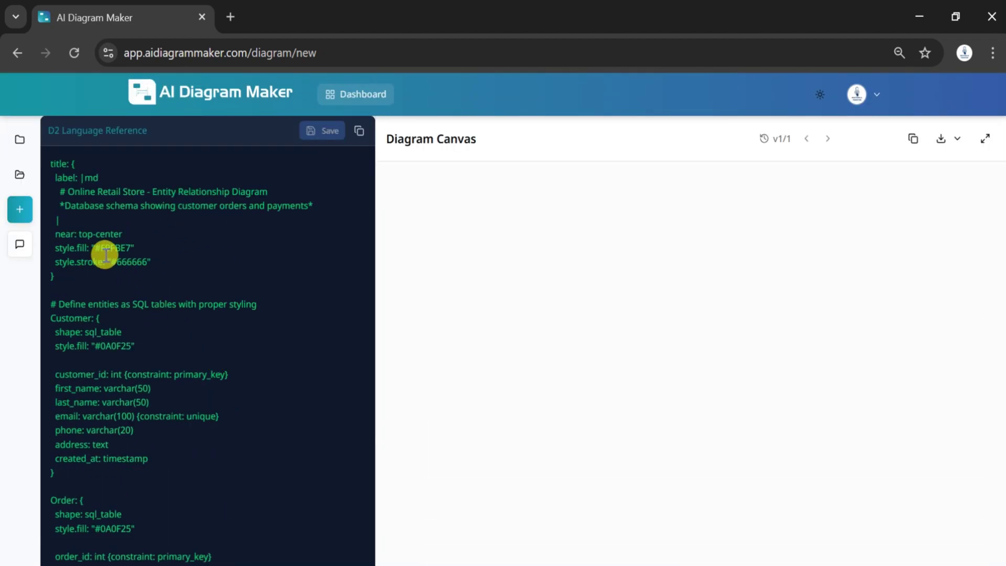
Return to chat and send 'now convert Er diagram to Flowchart'.
left_click(15, 243)
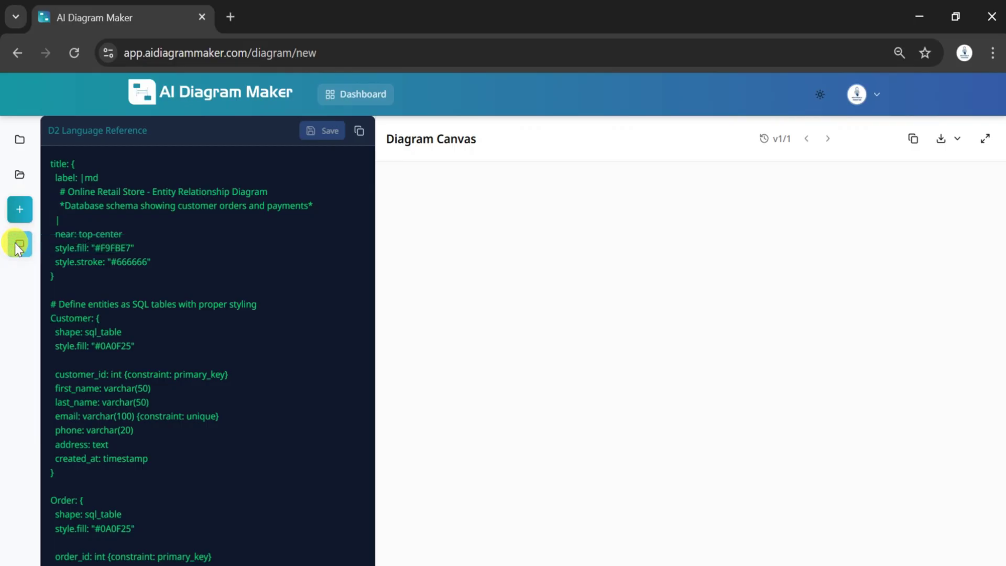
scroll(256, 415, "down", 2)
scroll(256, 415, "down", 5)
scroll(257, 415, "down", 2)
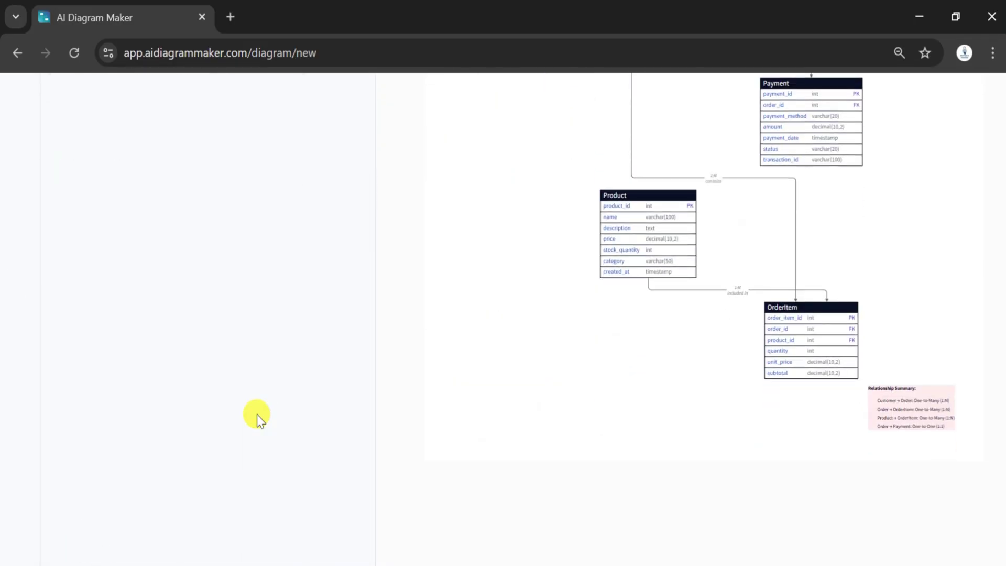
scroll(257, 414, "down", 4)
left_click(169, 495)
type("now conv")
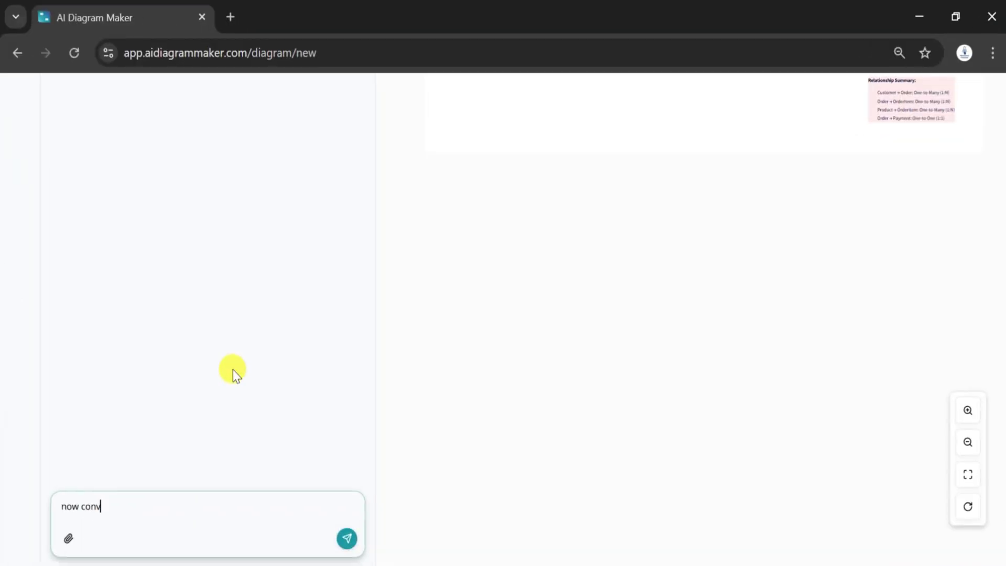
type("ert Er diagram to Flowcha")
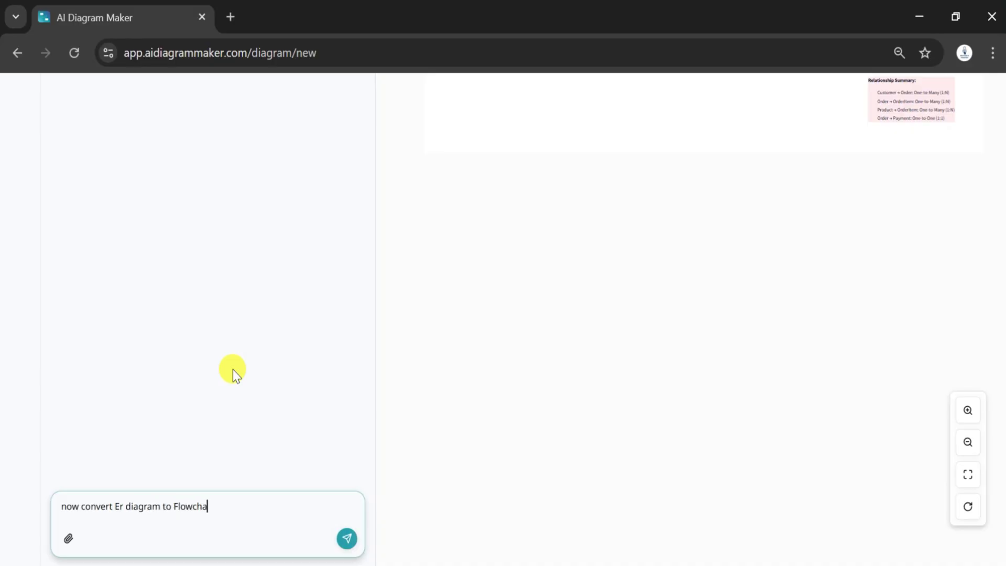
type("rt")
key("Return")
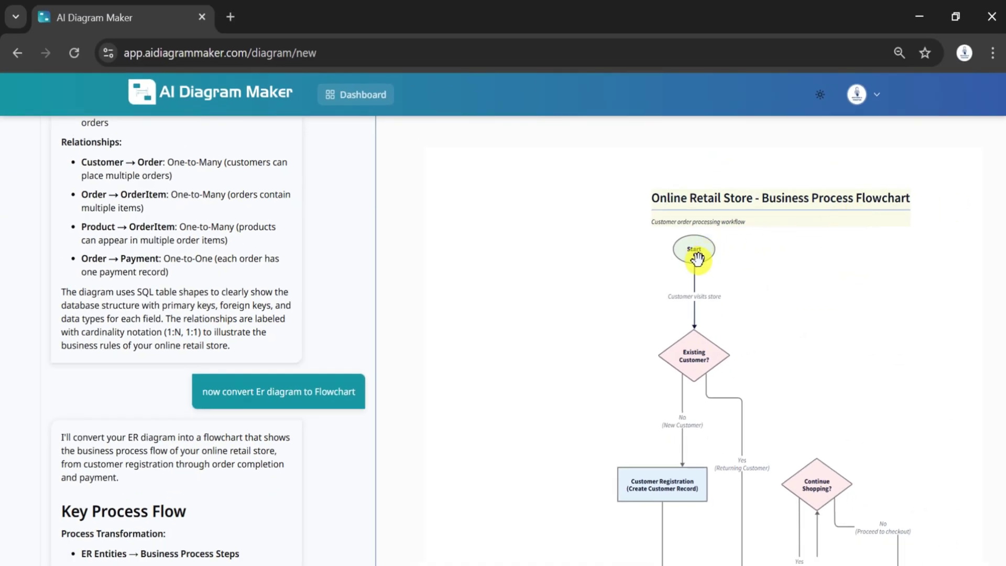
scroll(694, 363, "down", 2)
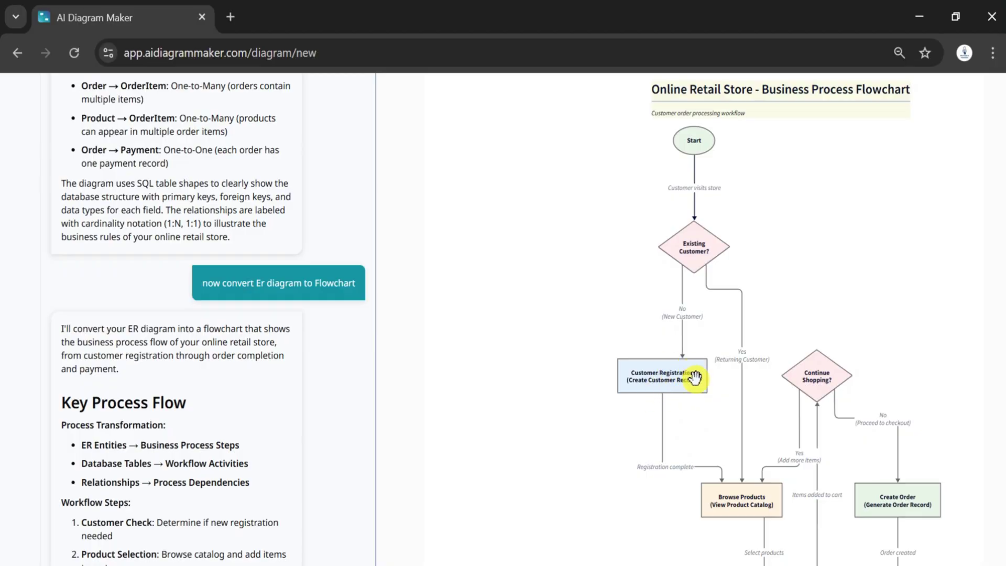
scroll(695, 377, "down", 2)
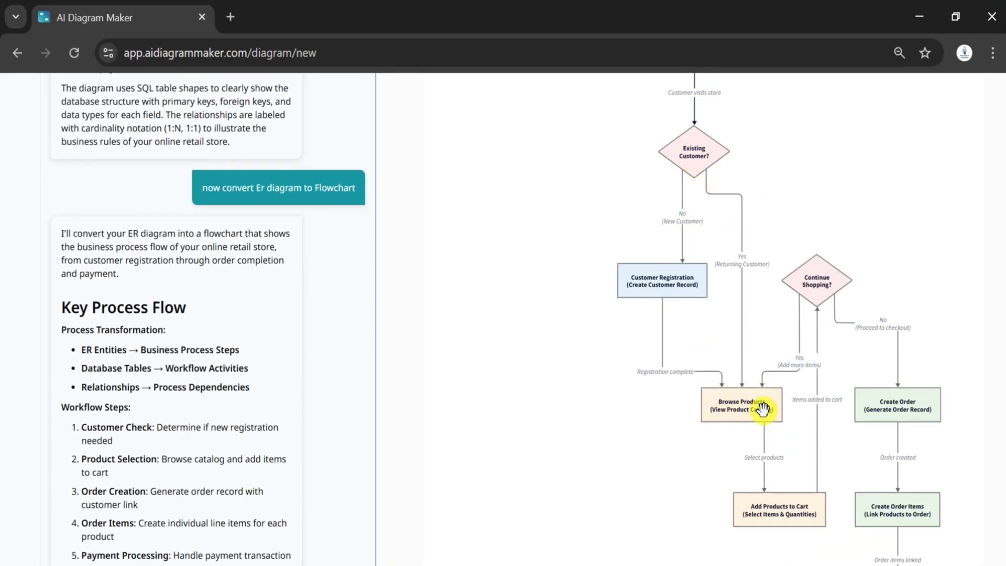
scroll(761, 407, "down", 1)
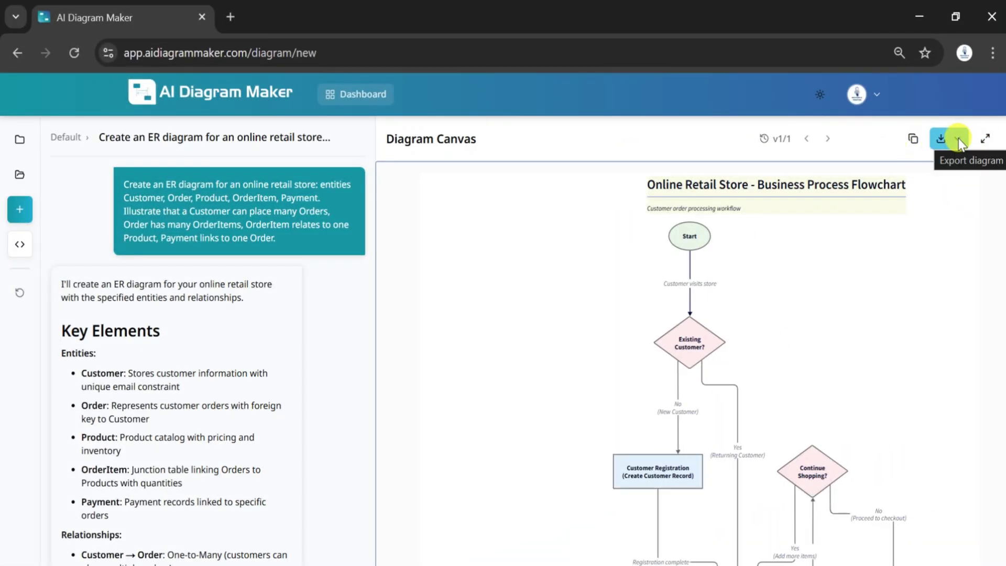
Export the flowchart as an original-size PNG from the Export diagram menu.
left_click(959, 138)
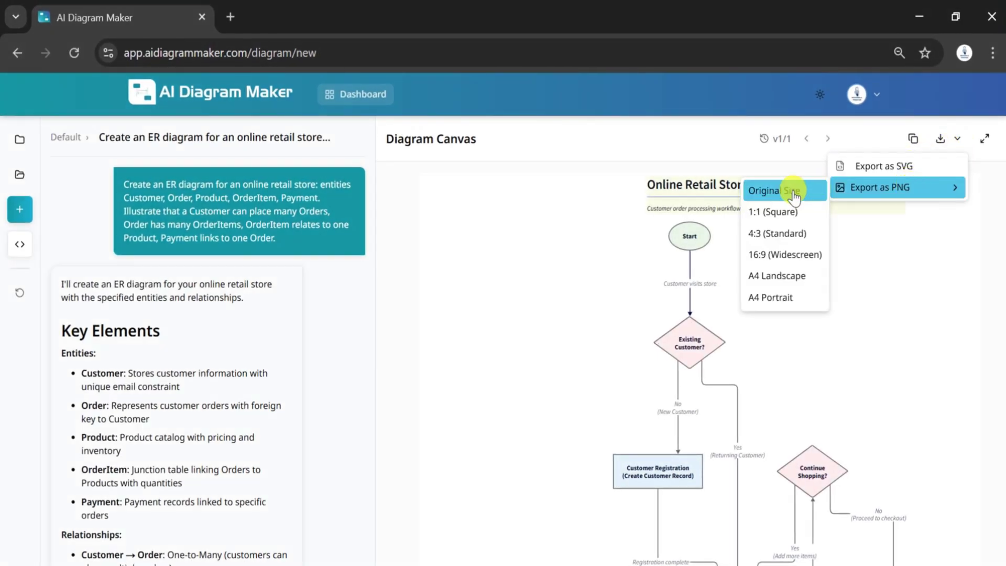
mouse_move(879, 188)
left_click(796, 198)
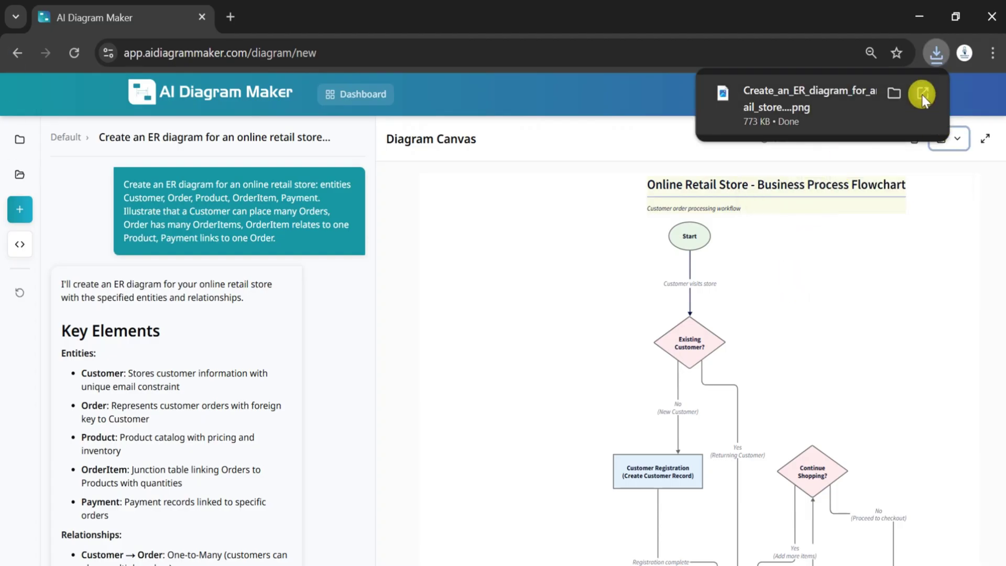
Open the downloaded flowchart PNG in Photos and pan from Start through Process Payment to End.
left_click(922, 95)
scroll(584, 149, "up", 2)
scroll(584, 149, "up", 2)
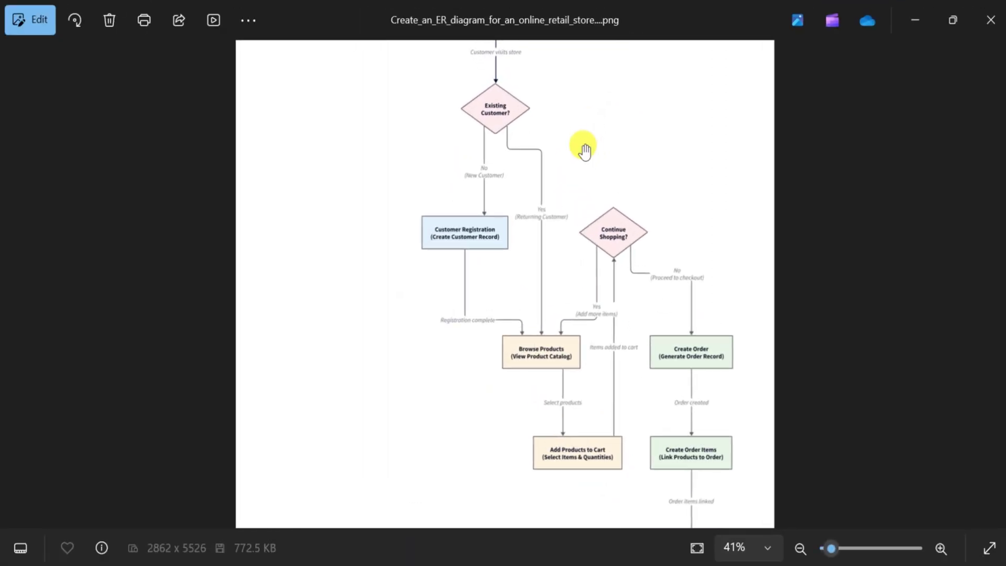
scroll(584, 148, "up", 2)
mouse_move(610, 158)
left_mouse_down()
mouse_move(605, 404)
mouse_move(577, 288)
mouse_move(557, 106)
left_mouse_up()
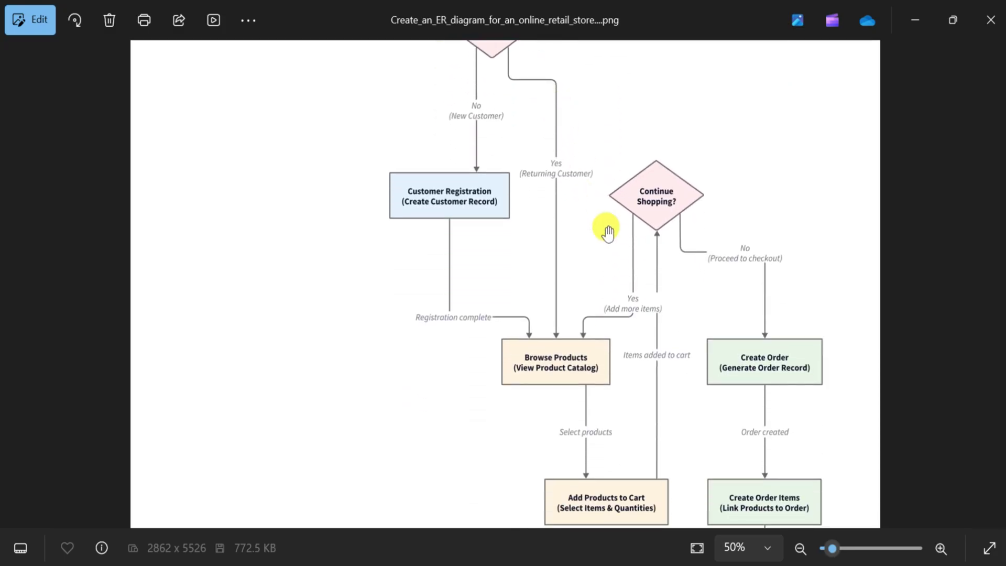
mouse_move(634, 367)
left_mouse_down()
mouse_move(611, 236)
mouse_move(548, 90)
mouse_move(496, 7)
left_mouse_up()
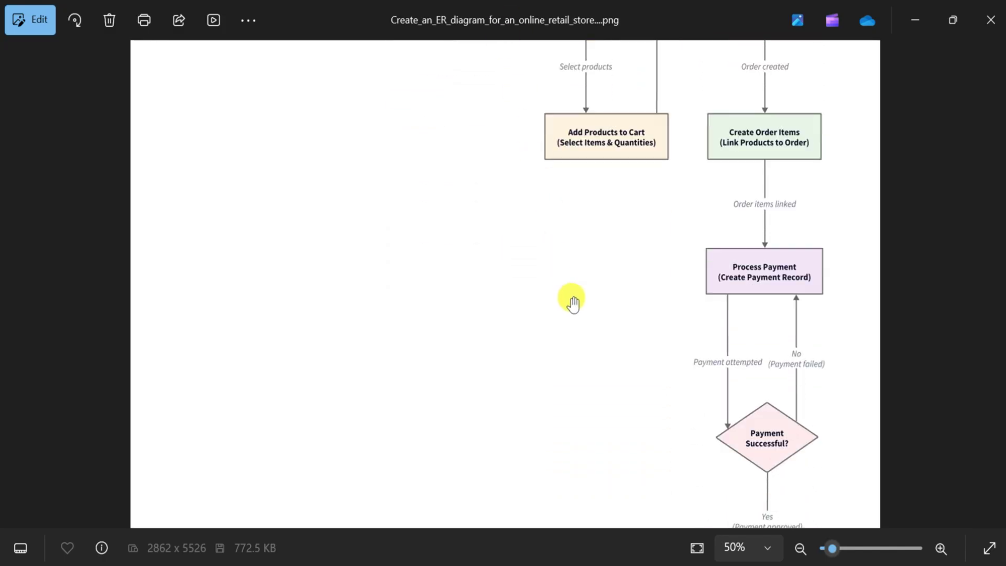
mouse_move(579, 383)
left_mouse_down()
mouse_move(574, 16)
mouse_move(613, 463)
left_mouse_up()
left_click_drag(575, 53, 575, 328)
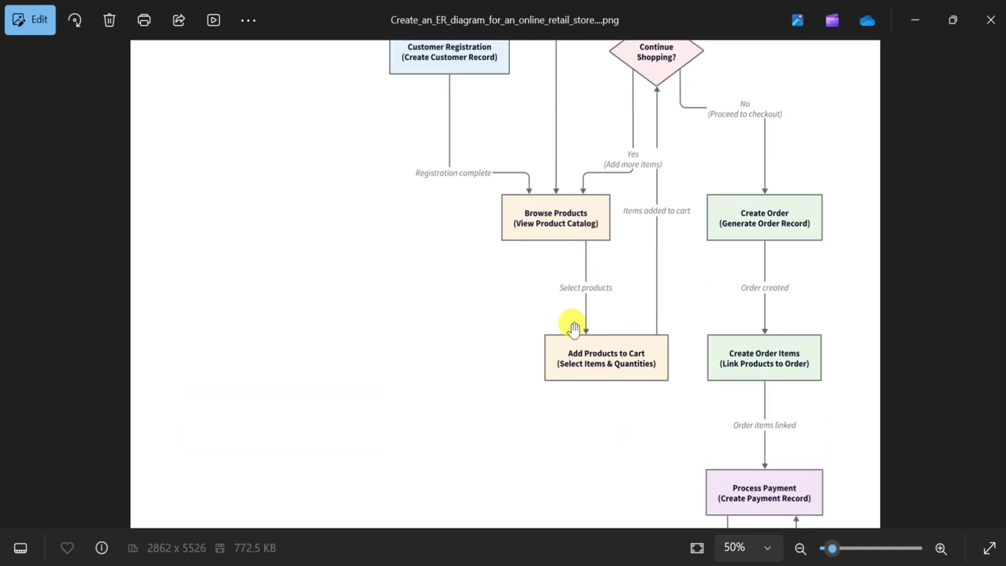
left_click_drag(567, 249, 579, 411)
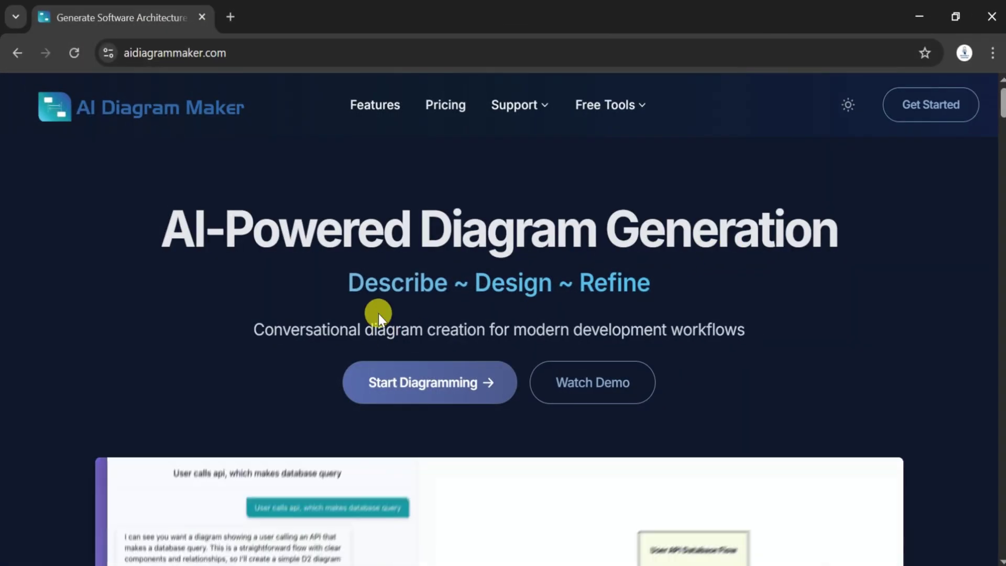